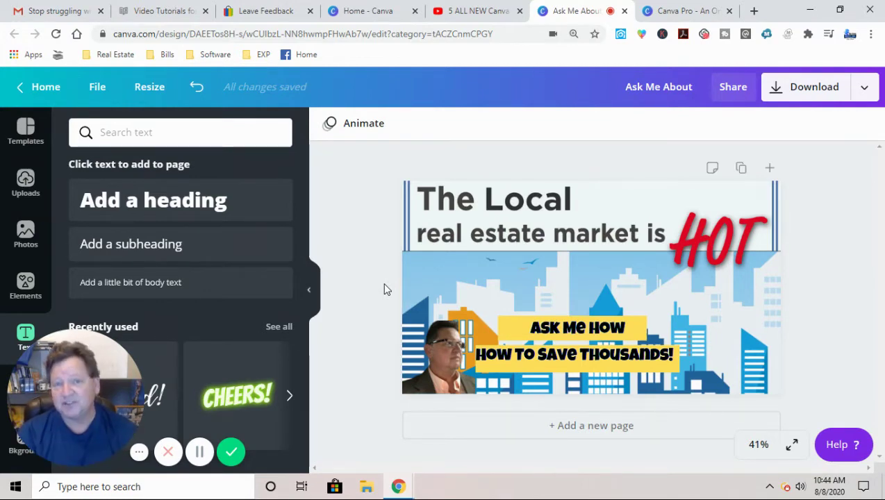
Return to the design and fade the uploaded banner image to transparency 36.
left_click(681, 11)
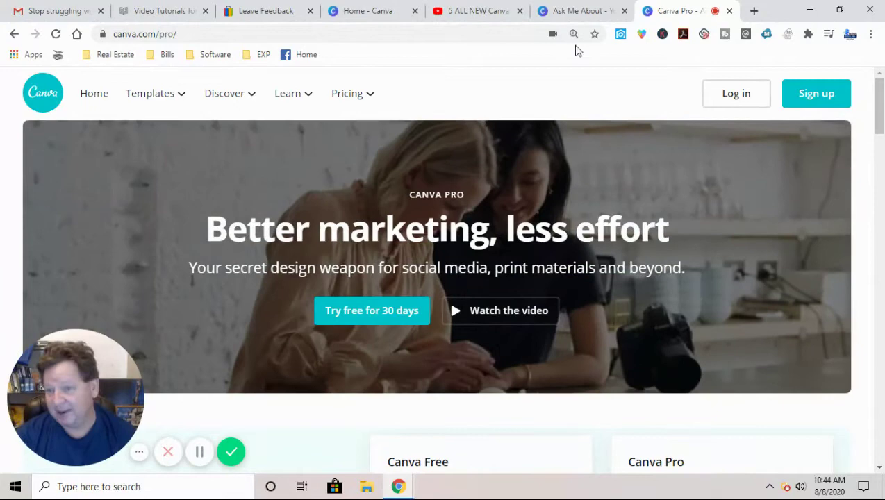
left_click(587, 12)
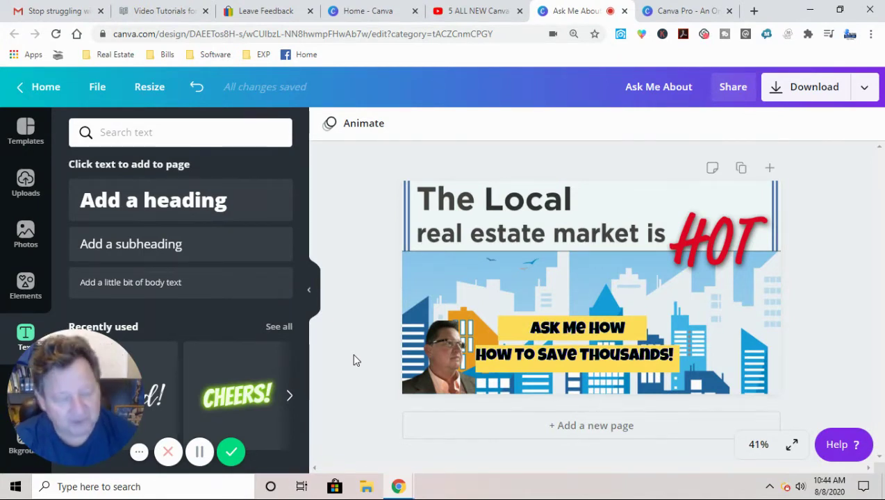
left_click(26, 184)
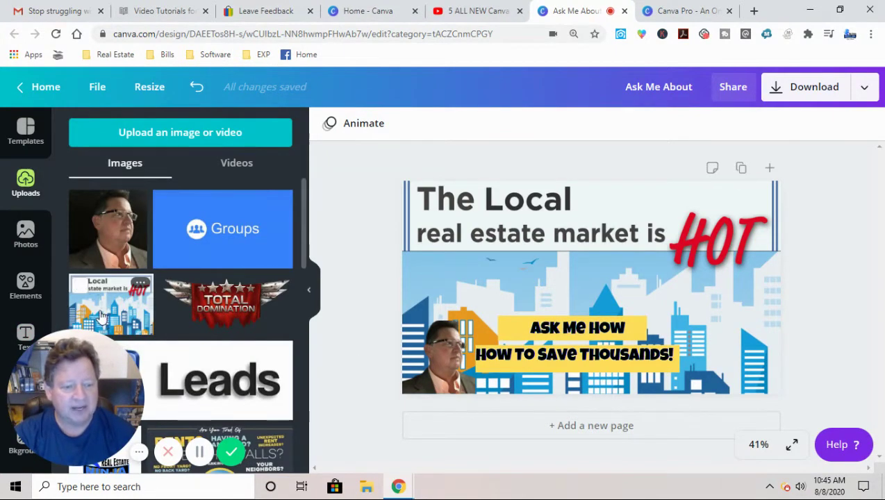
left_click(511, 262)
left_click(806, 123)
left_click_drag(763, 161, 710, 184)
Reselect the banner image and raise its transparency slider back to full opacity.
left_click(381, 277)
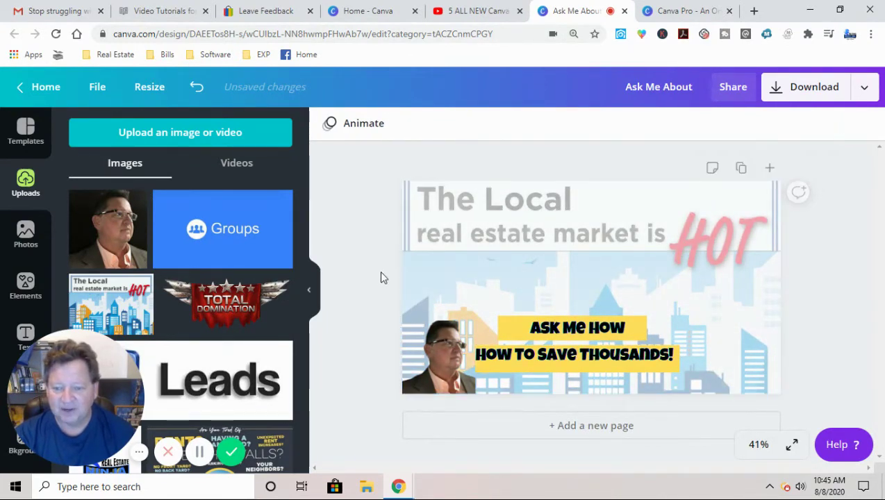
left_click(683, 213)
left_click(806, 124)
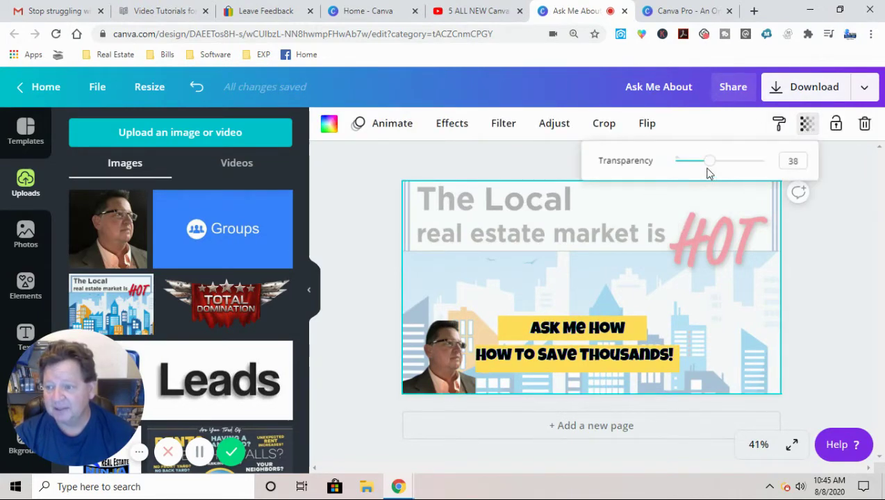
left_click_drag(707, 171, 360, 204)
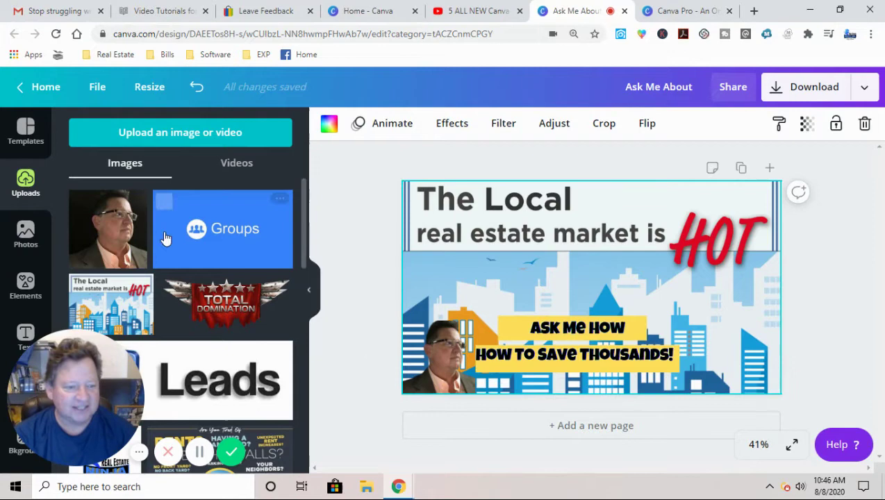
left_click(127, 226)
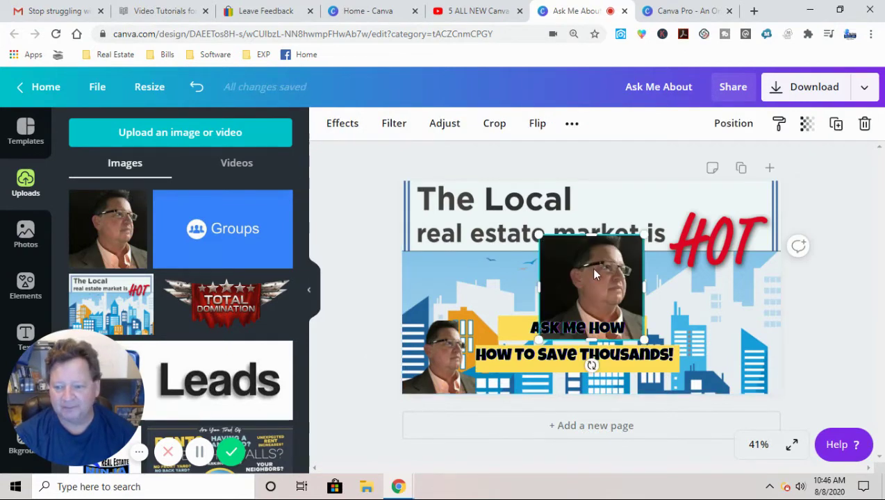
left_click(355, 125)
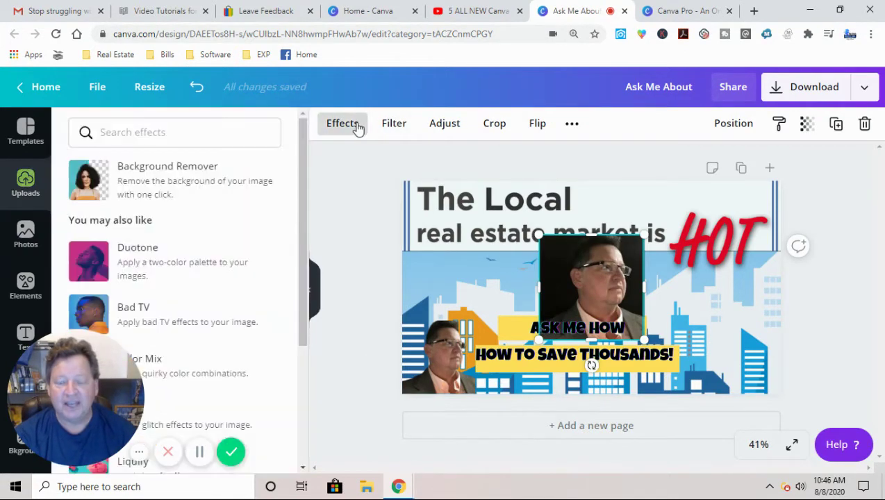
left_click(154, 174)
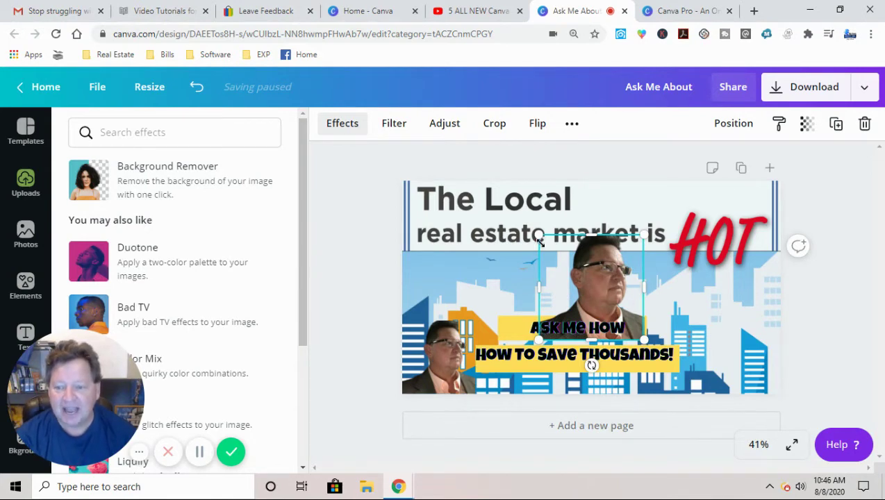
left_click_drag(540, 241, 625, 287)
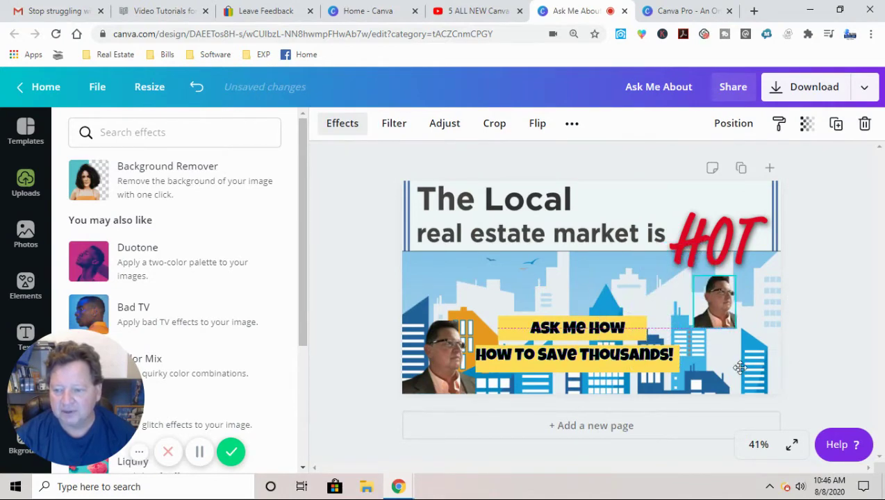
left_click(864, 124)
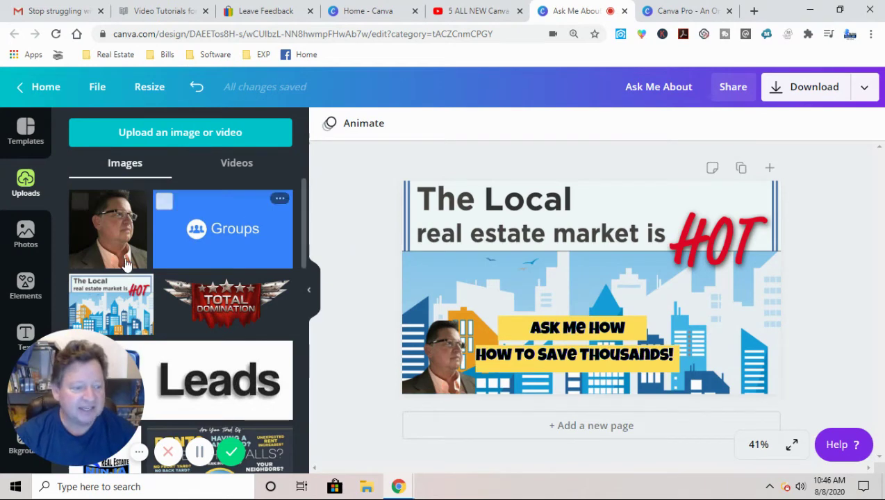
Add a subheading and replace its placeholder with 'I Am An Awesome Realtor!'.
left_click(28, 334)
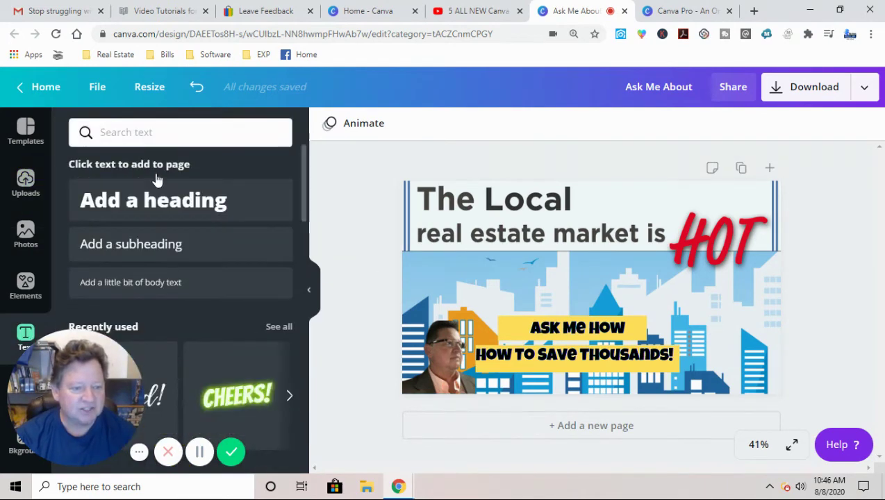
left_click(145, 244)
left_click(364, 251)
left_click(563, 293)
double_click(548, 289)
key("Delete")
key("Delete")
key("Delete")
key("Delete")
key("Delete")
key("Delete")
key("Delete")
key("Delete")
key("Delete")
key("Delete")
key("Delete")
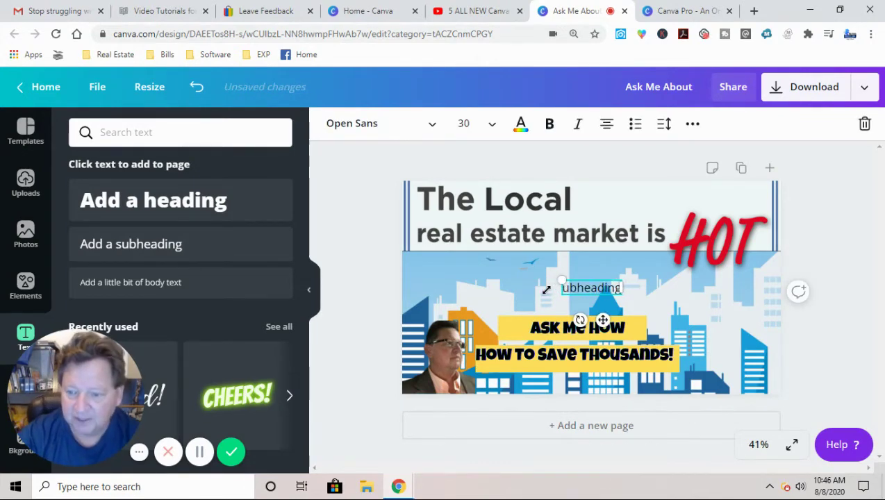
key("Delete")
key("Delete")
key("Delete")
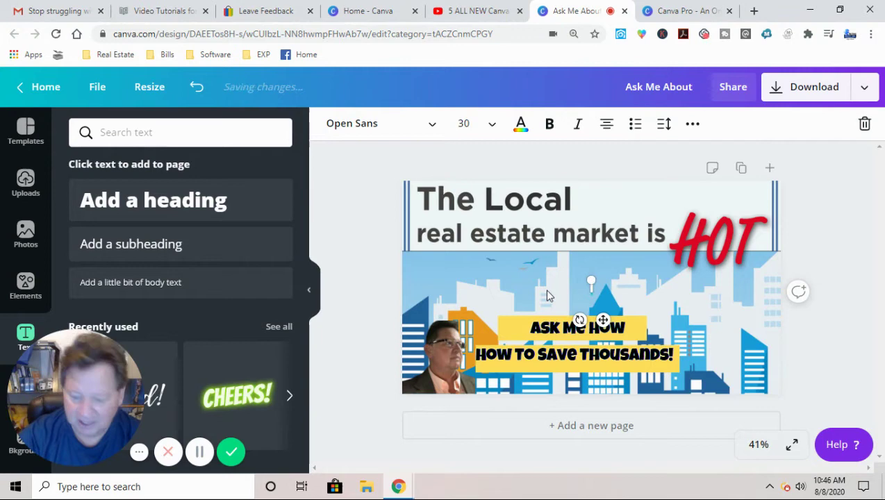
type("I Am An Awes")
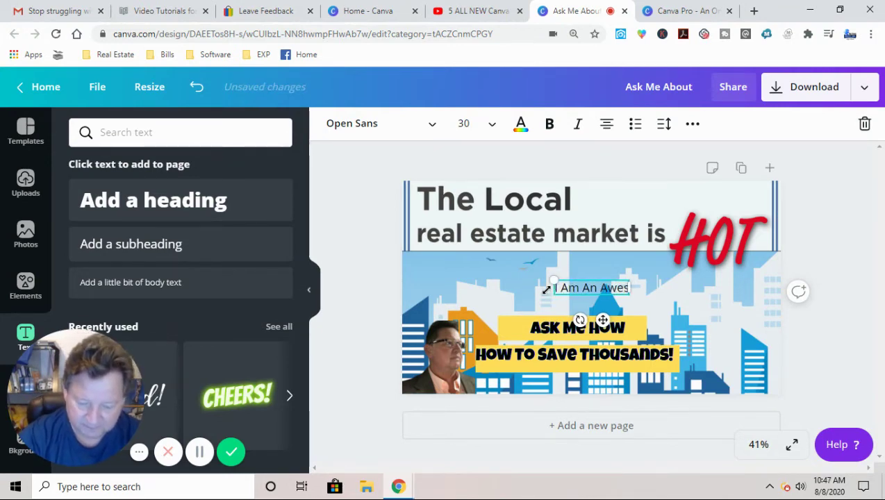
type("ome Realtor!")
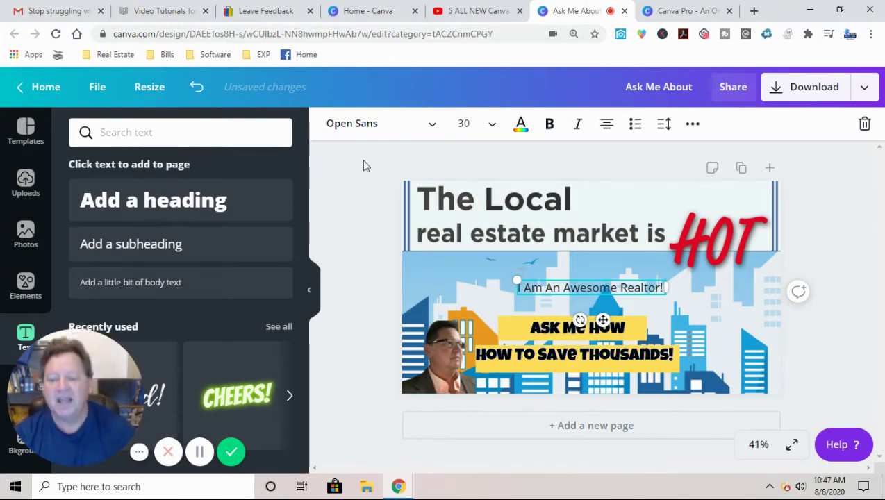
Reselect the realtor text box, briefly highlighting the words 'I Am'.
left_click(371, 264)
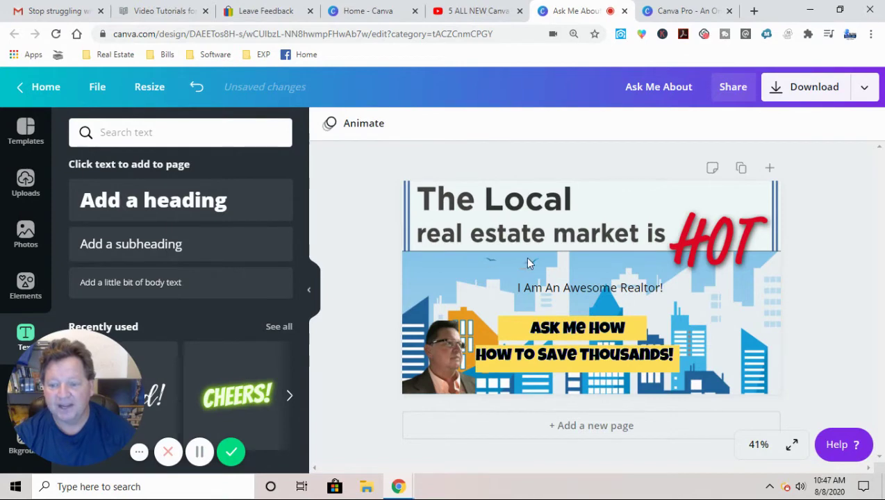
left_click(536, 292)
left_click_drag(544, 288, 519, 287)
left_click(528, 288)
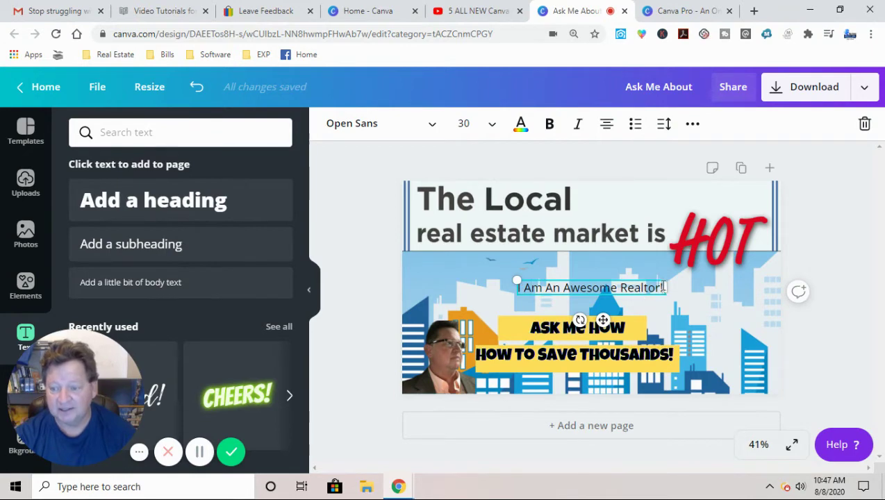
Change the realtor line's font to Luckiest Guy.
left_click_drag(664, 287, 509, 291)
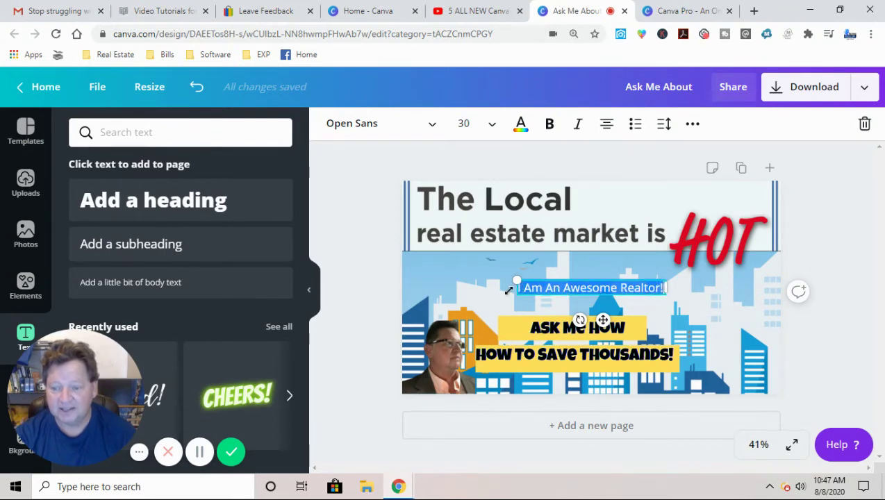
left_click(391, 126)
type("Luc")
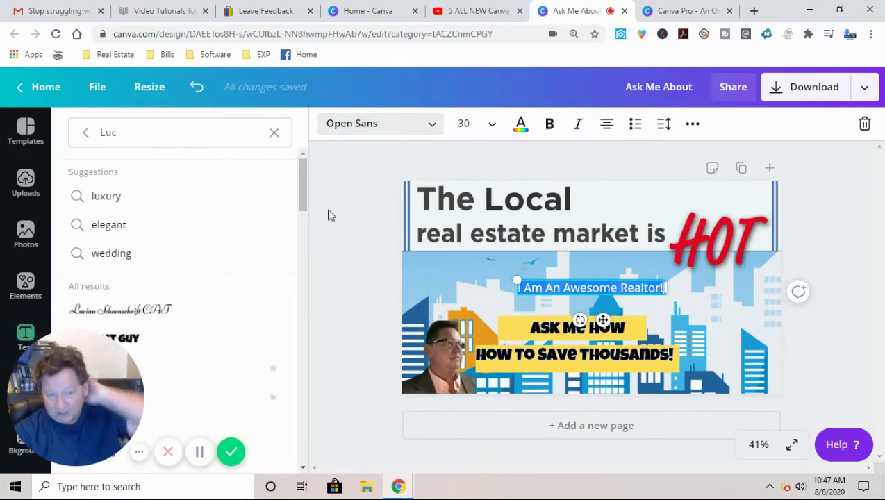
left_click_drag(301, 173, 305, 192)
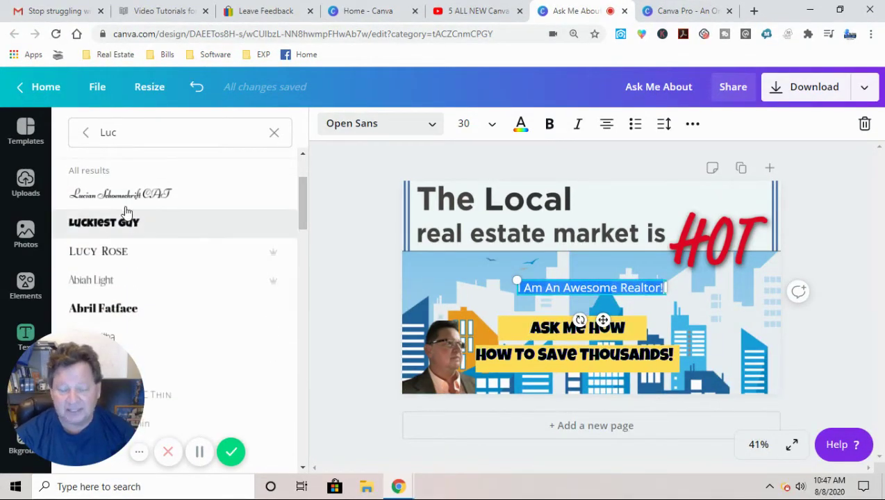
left_click(95, 223)
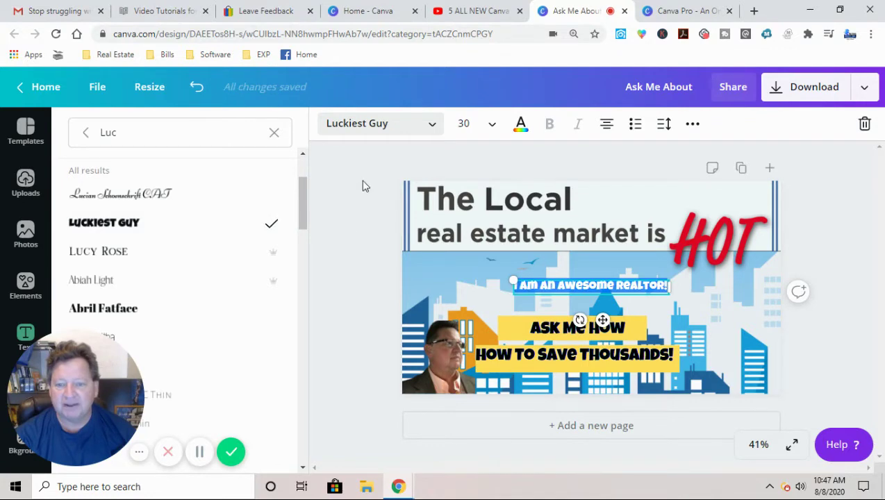
Set the realtor line's font size to 42 and reselect it.
left_click(493, 125)
scroll(490, 335, "down", 2)
left_click(467, 374)
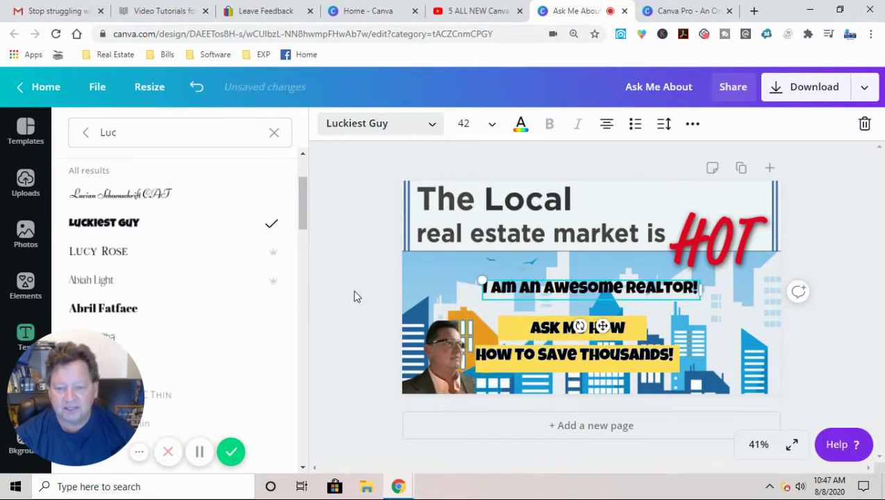
key("Escape")
left_click(374, 274)
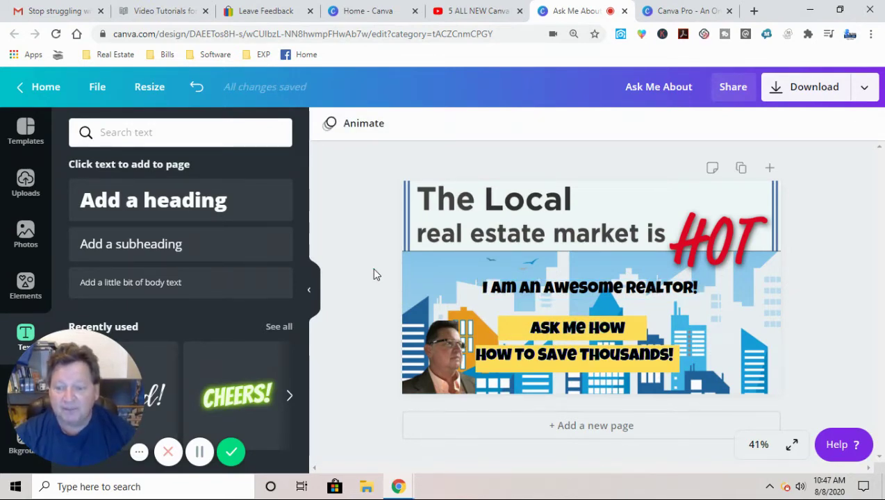
left_click(540, 296)
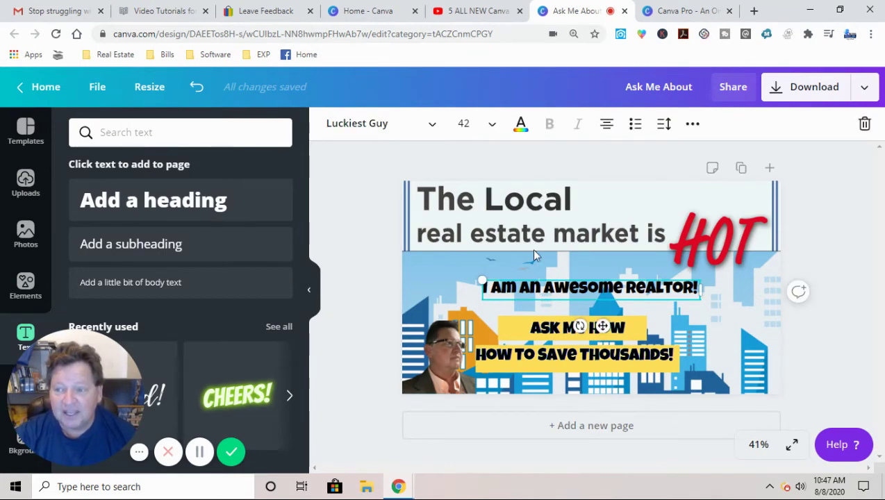
Preview the Shadow, Lift, Splice and Echo effects on the realtor text.
left_click(692, 125)
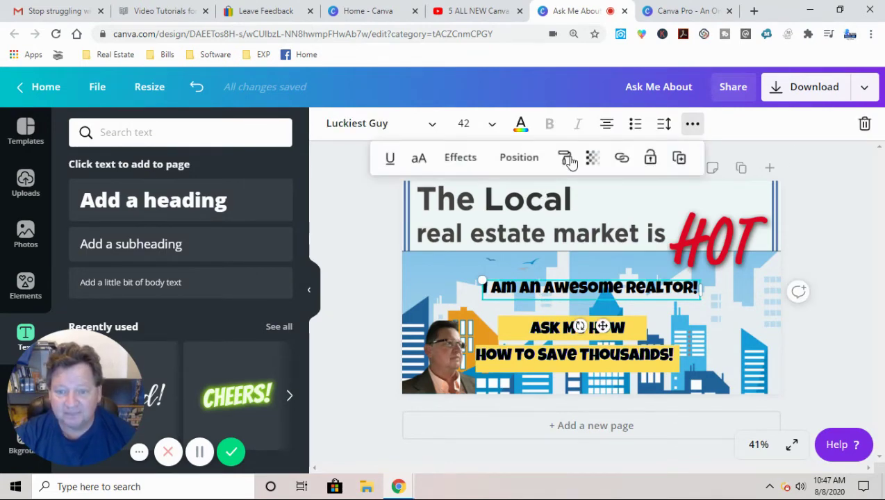
left_click(461, 157)
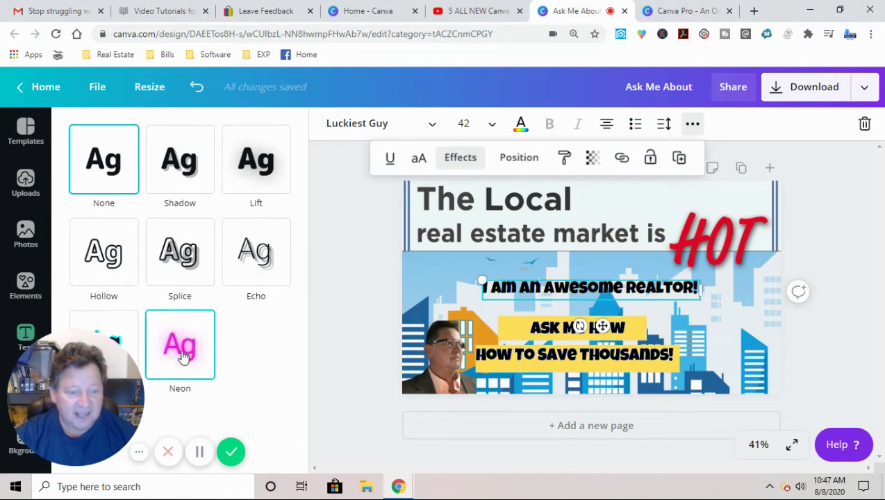
left_click(114, 182)
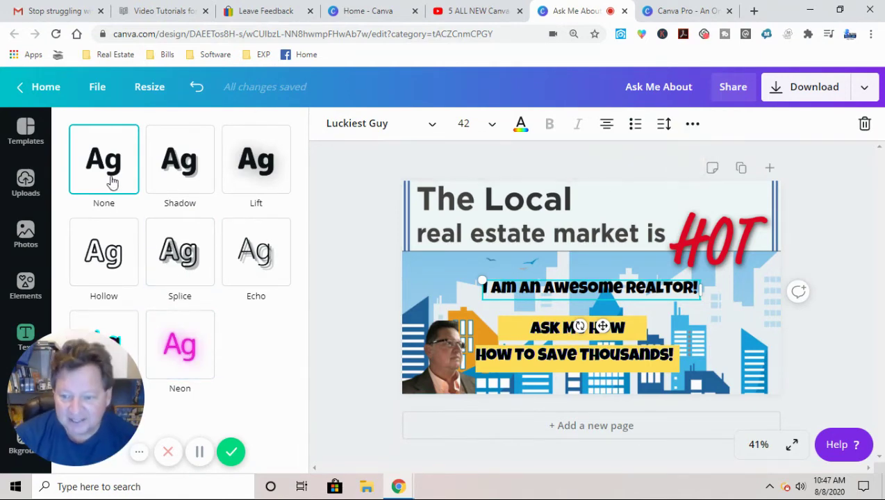
left_click(165, 174)
left_click(230, 179)
left_click(174, 305)
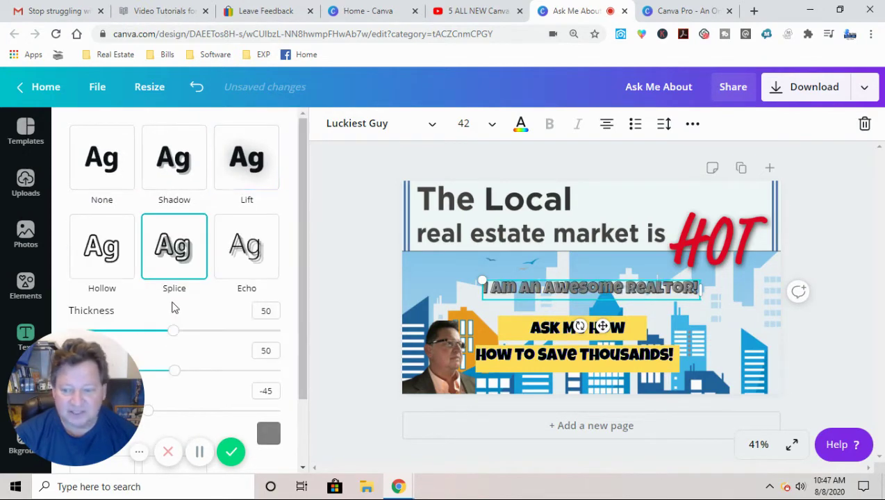
left_click(245, 247)
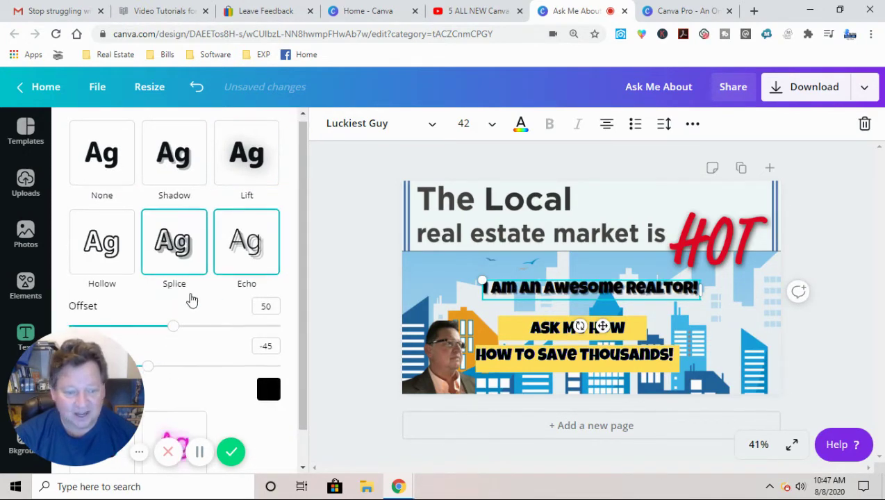
Apply the Glitch effect to the realtor text and close the effects panel.
scroll(202, 312, "down", 1)
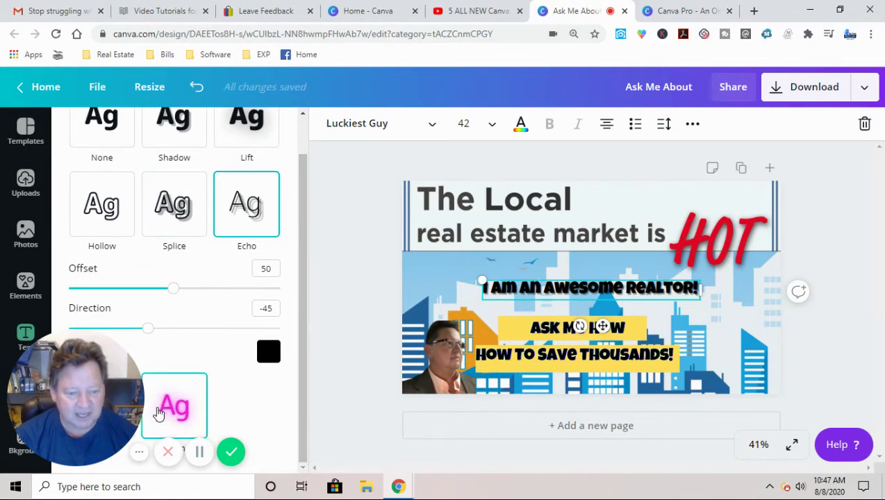
left_click_drag(112, 370, 230, 334)
left_click(102, 417)
left_click_drag(198, 363, 91, 397)
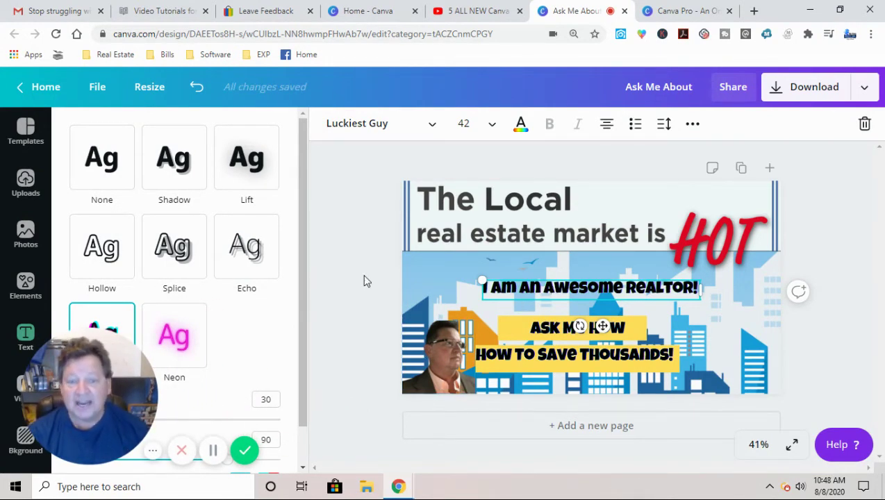
key("Escape")
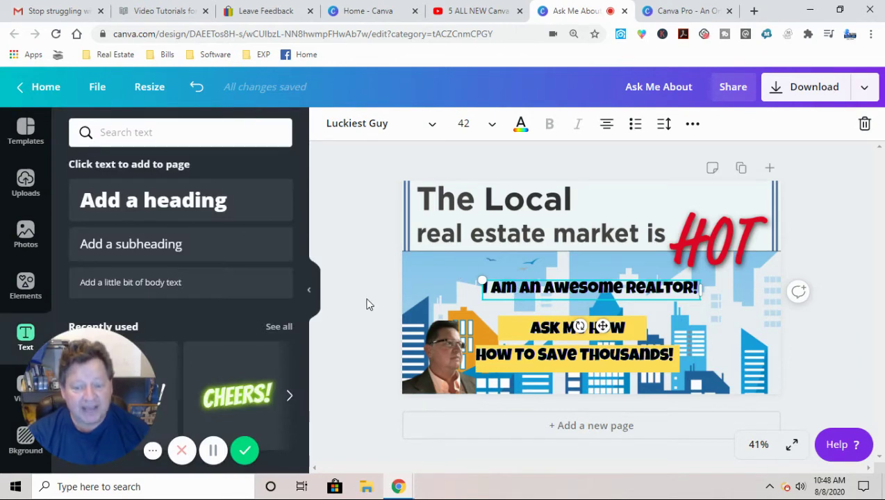
left_click(371, 303)
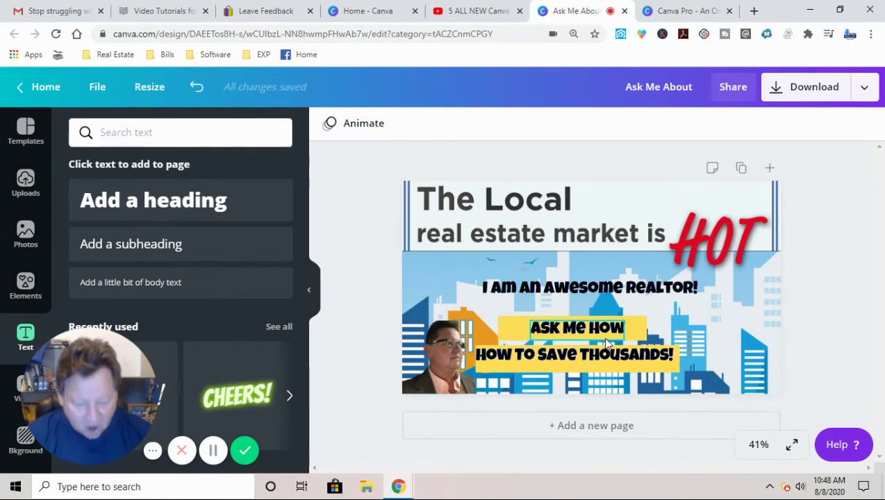
Paste a copy of the yellow rectangle and shrink it into a thin bar behind the realtor line.
key("ctrl+z")
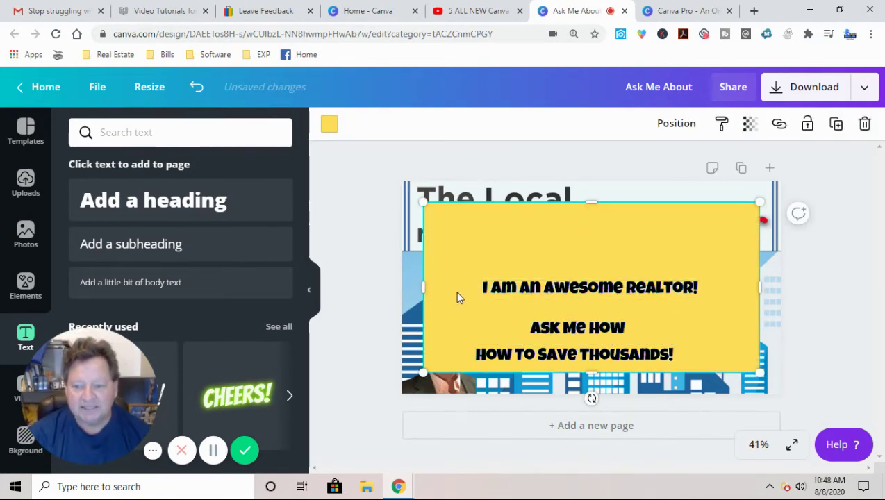
left_click_drag(424, 373, 464, 297)
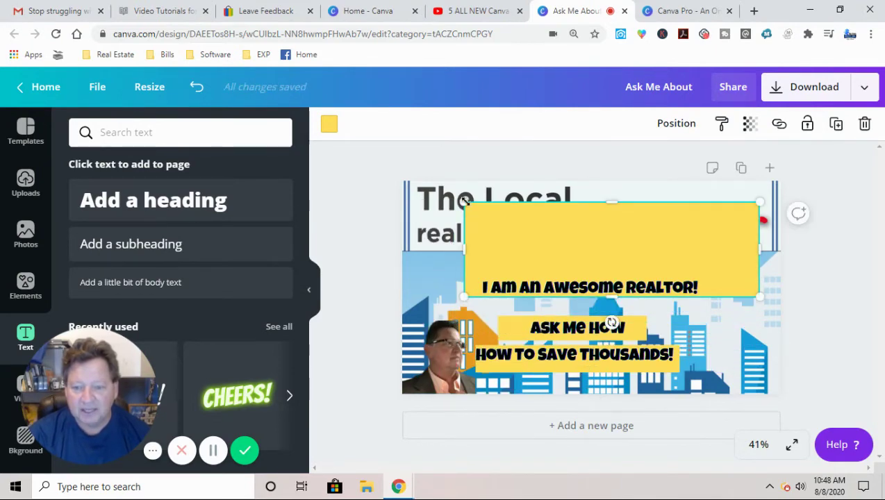
left_click_drag(608, 206, 614, 272)
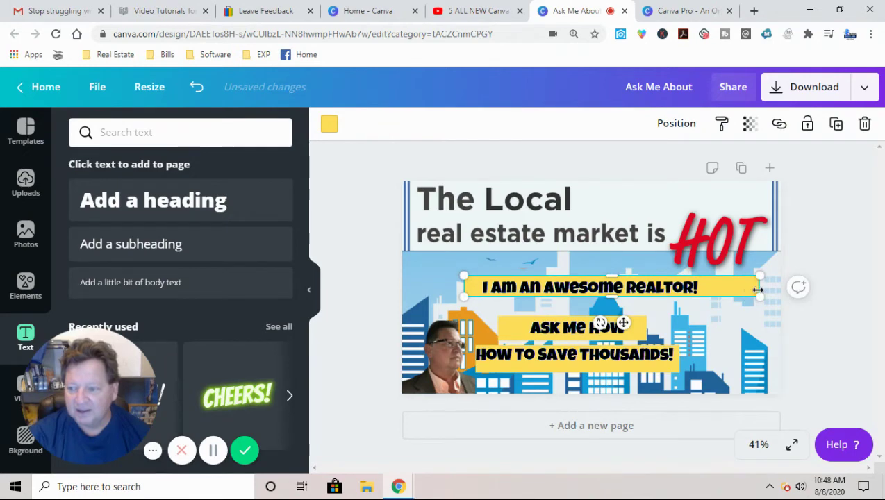
left_click_drag(747, 289, 705, 290)
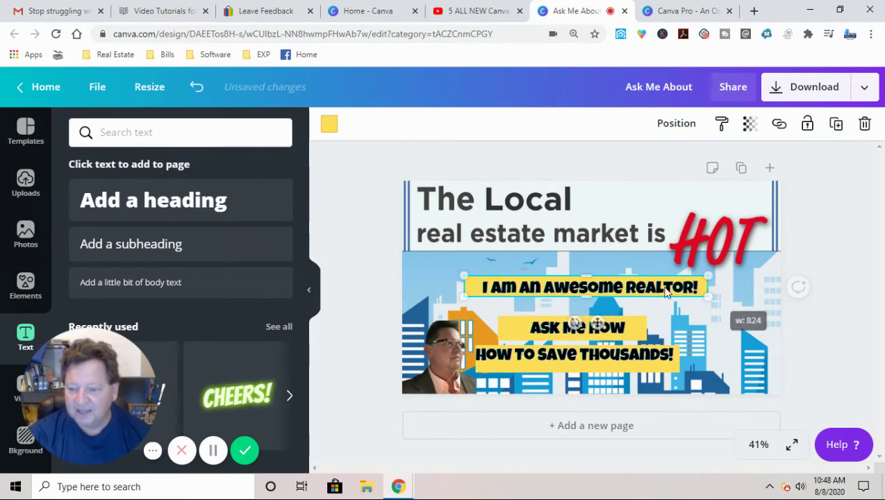
Try orange, red, dark blue and grey as the bar's colour.
left_click(331, 127)
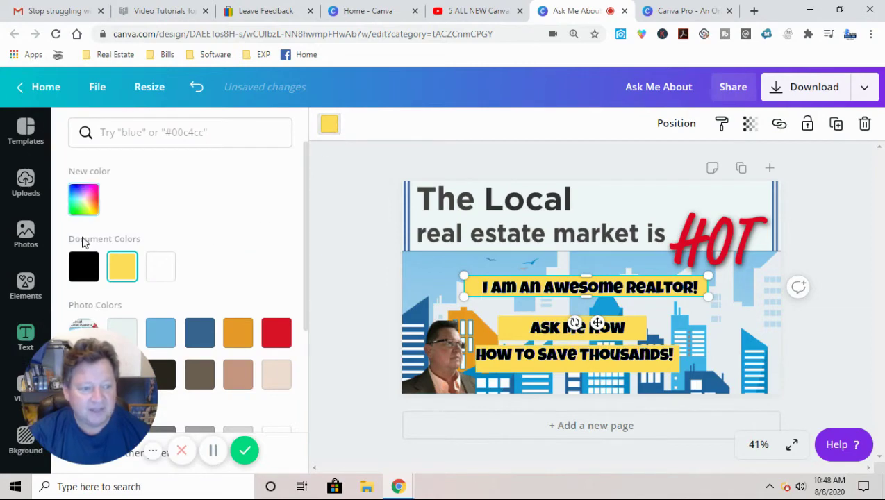
left_click(82, 200)
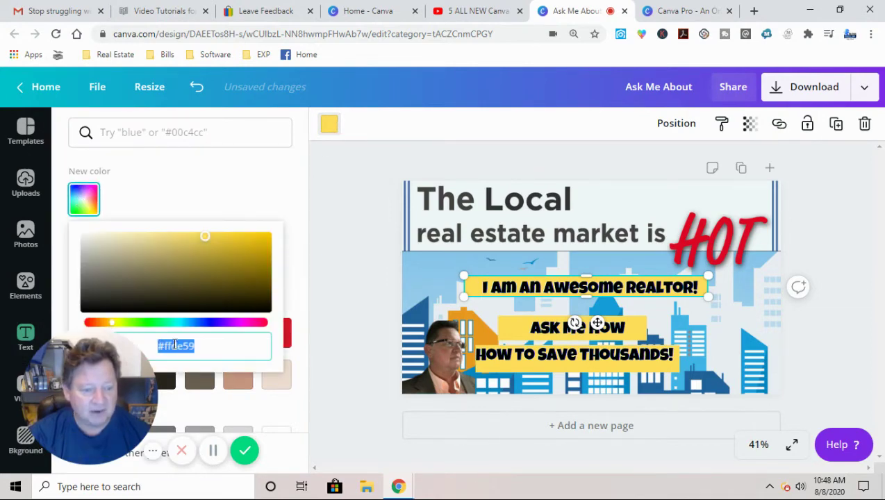
left_click(238, 333)
left_click(275, 332)
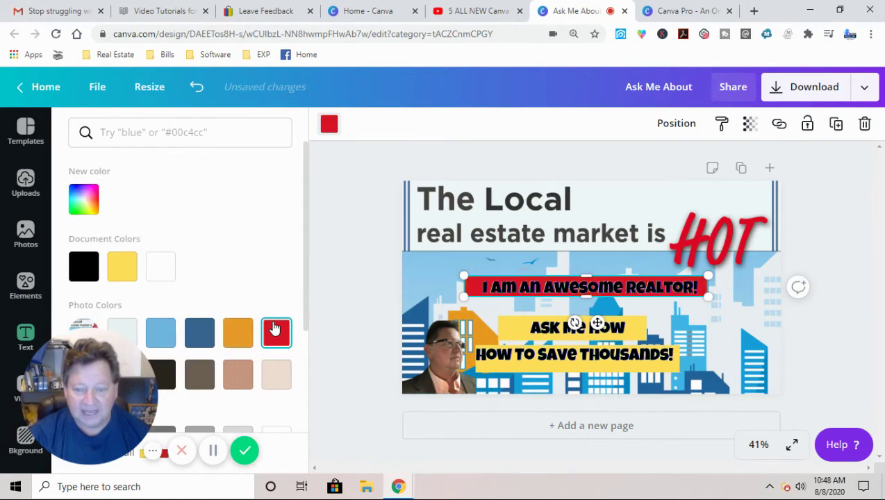
left_click(199, 335)
scroll(199, 326, "down", 2)
left_click(162, 313)
Settle on lime green for the bar, then select the realtor text.
left_click(124, 242)
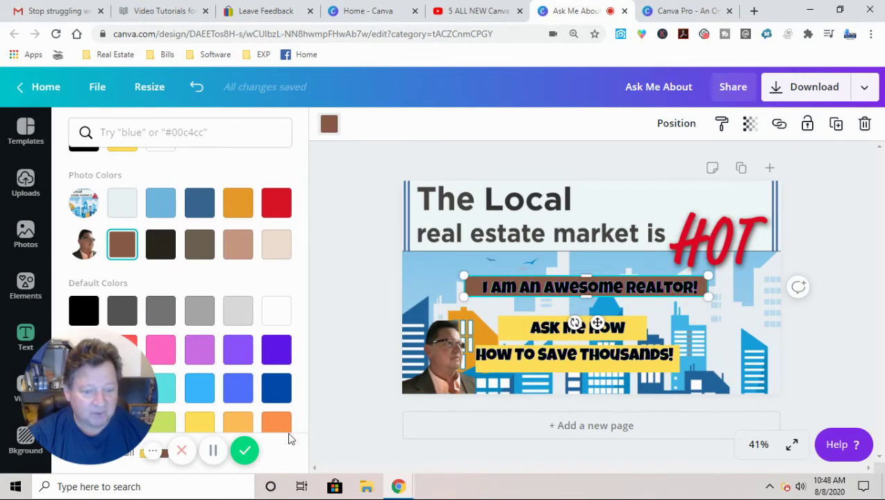
left_click(199, 425)
left_click(161, 425)
left_click(335, 320)
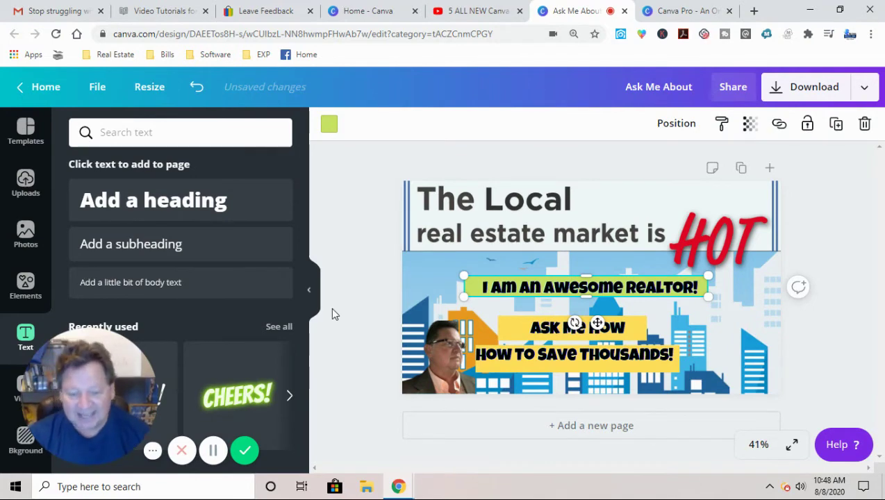
left_click(350, 279)
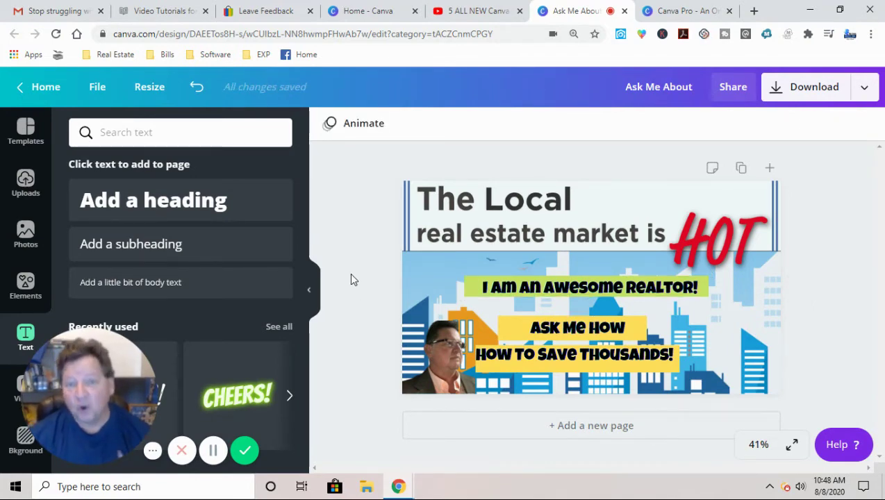
left_click(554, 289)
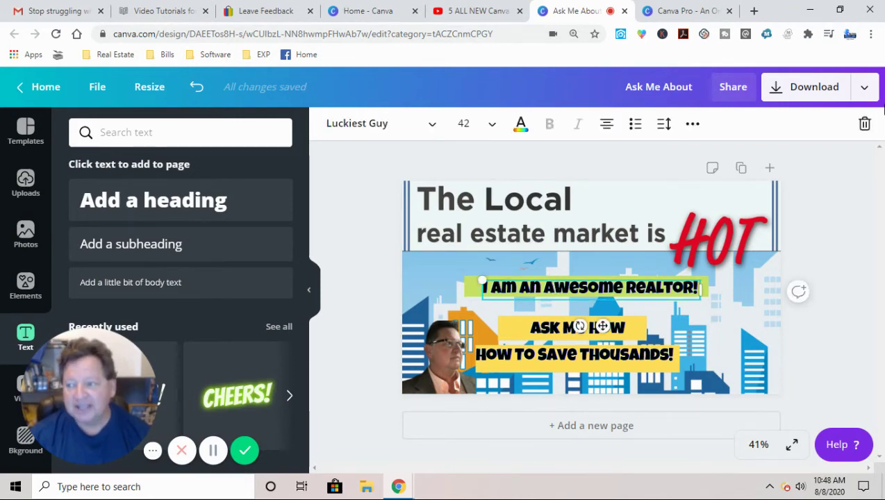
Delete the AWESOME REALTOR text and the green bar behind it.
left_click(864, 124)
left_click(641, 290)
left_click(864, 123)
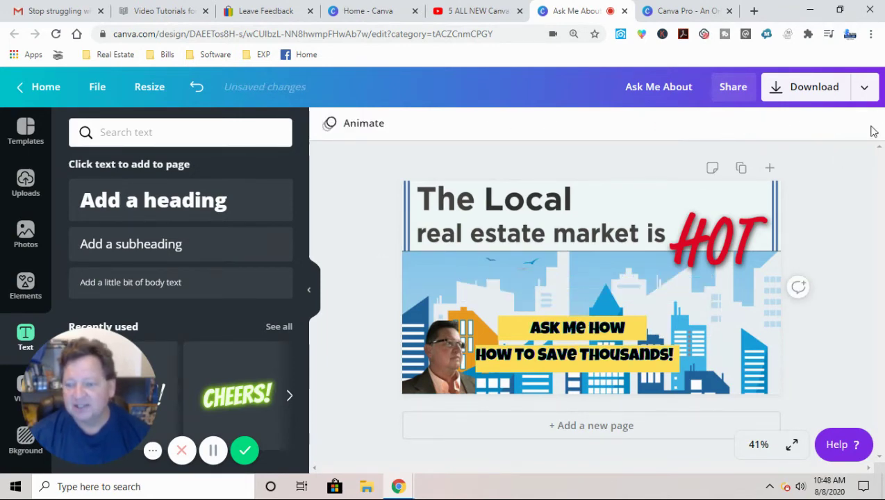
Download the design as a JPG file.
left_click(789, 99)
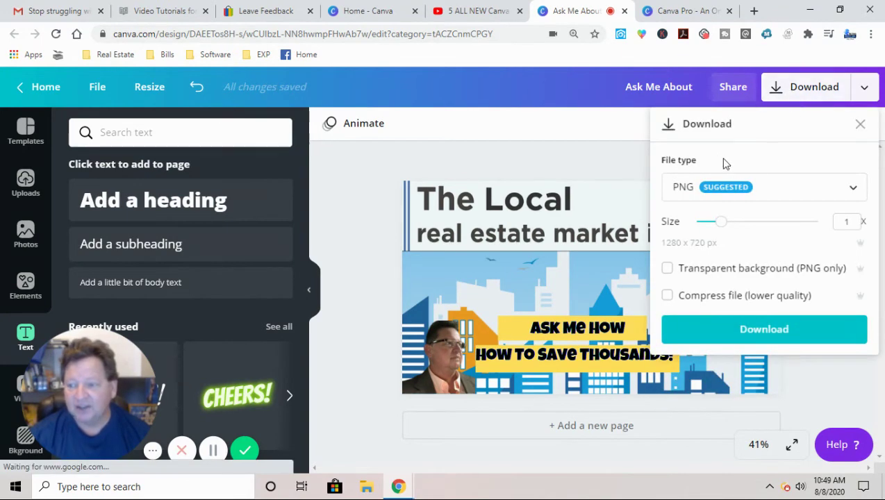
left_click(700, 189)
left_click(703, 236)
left_click(736, 326)
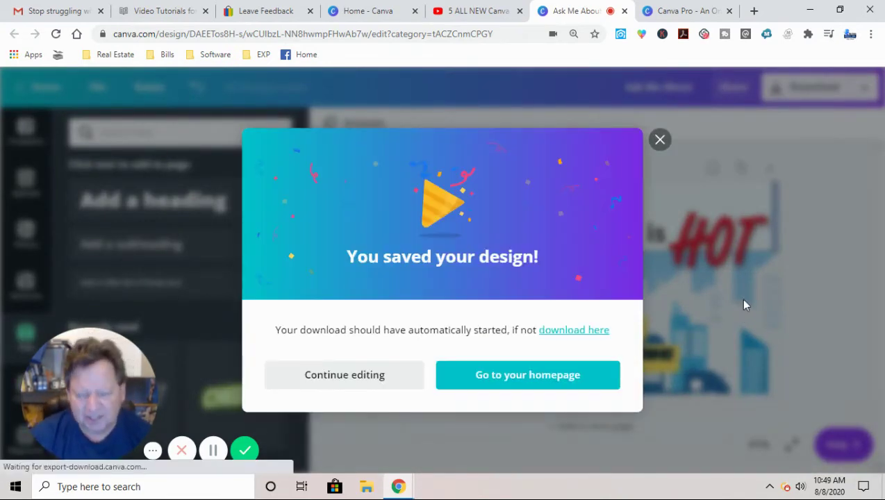
Move 'Ask Me About.jpg' from Downloads into Pictures and minimize Explorer.
left_click(660, 123)
left_click(134, 458)
left_click(170, 414)
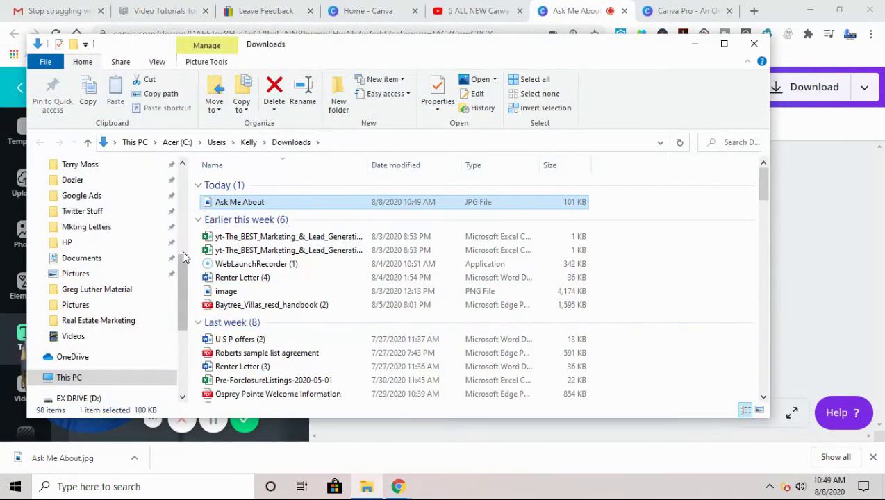
left_click_drag(224, 201, 73, 275)
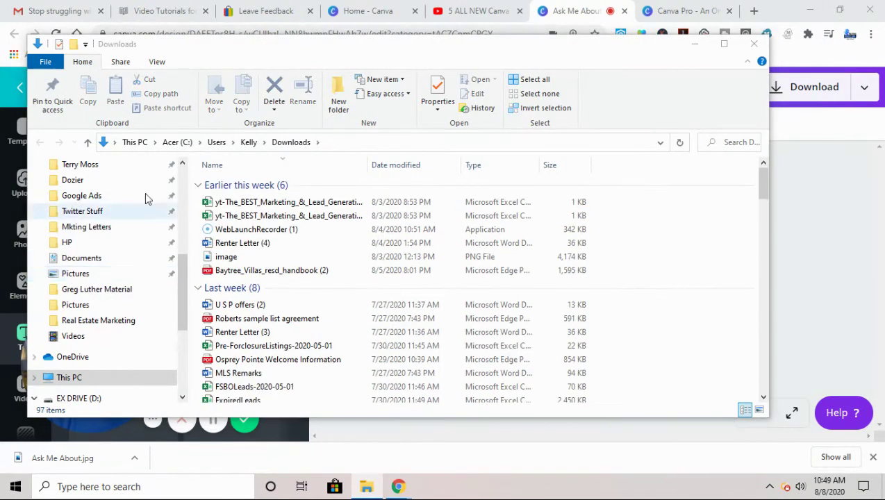
left_click(694, 44)
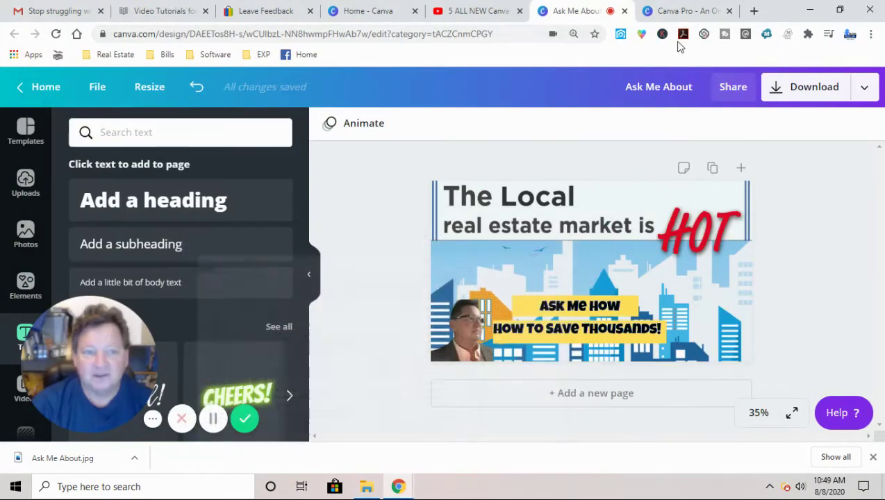
Load the Facebook home feed in a new tab and start a new post.
left_click(754, 11)
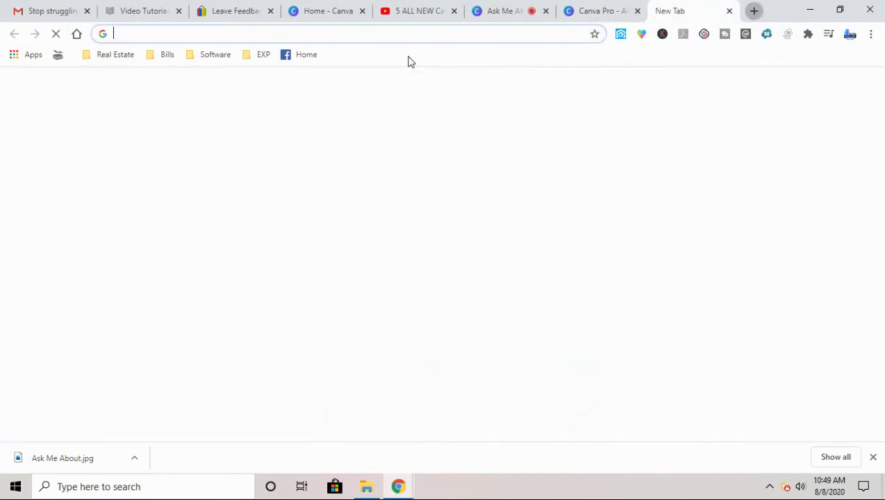
left_click(304, 56)
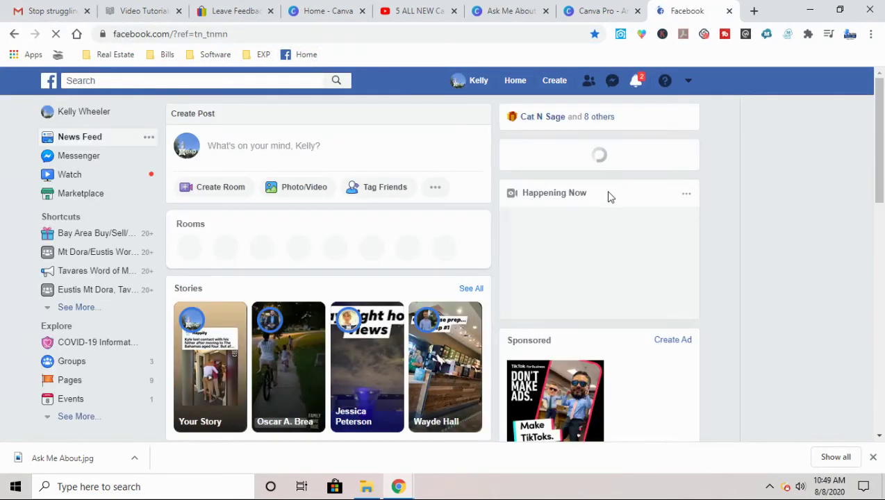
left_click(506, 10)
left_click(680, 10)
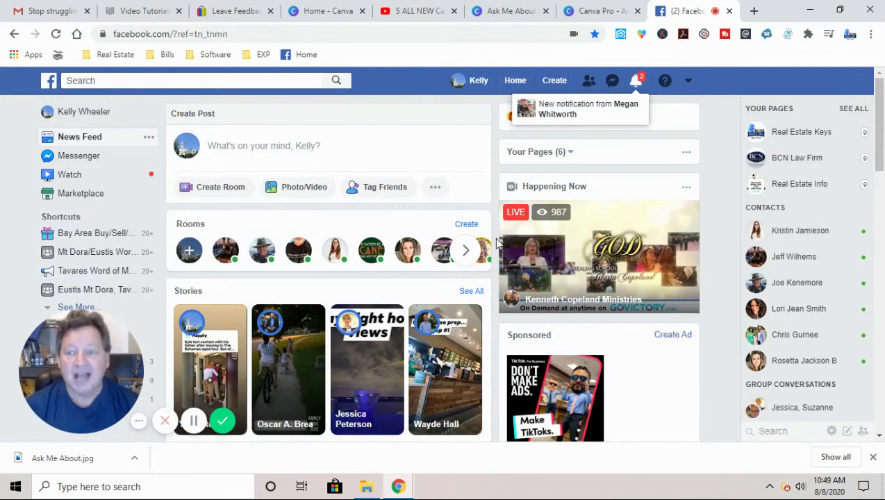
left_click(236, 145)
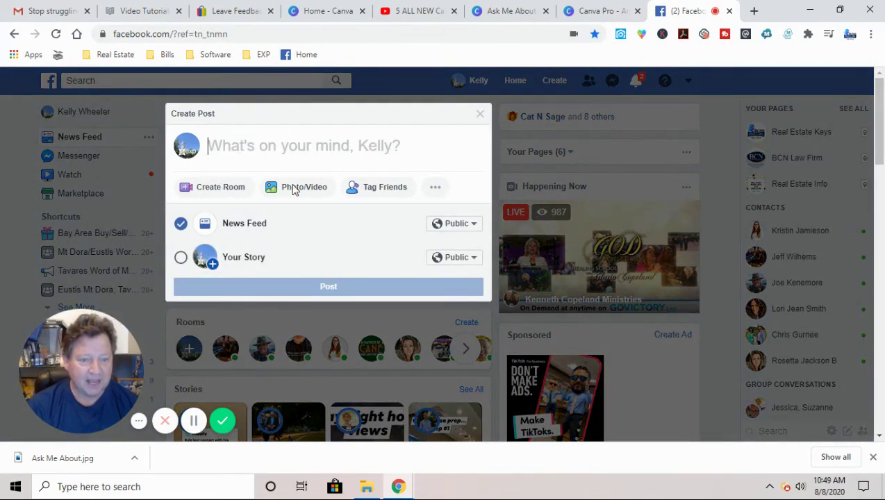
Attach the 'Ask Me About' thumbnail from the Pictures folder to the Facebook post.
left_click(296, 215)
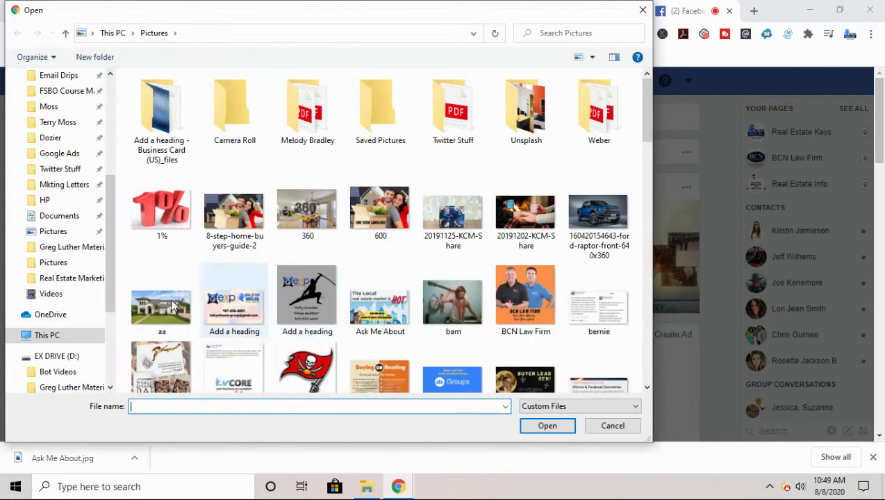
left_click(42, 231)
left_click_drag(642, 115, 646, 134)
double_click(380, 191)
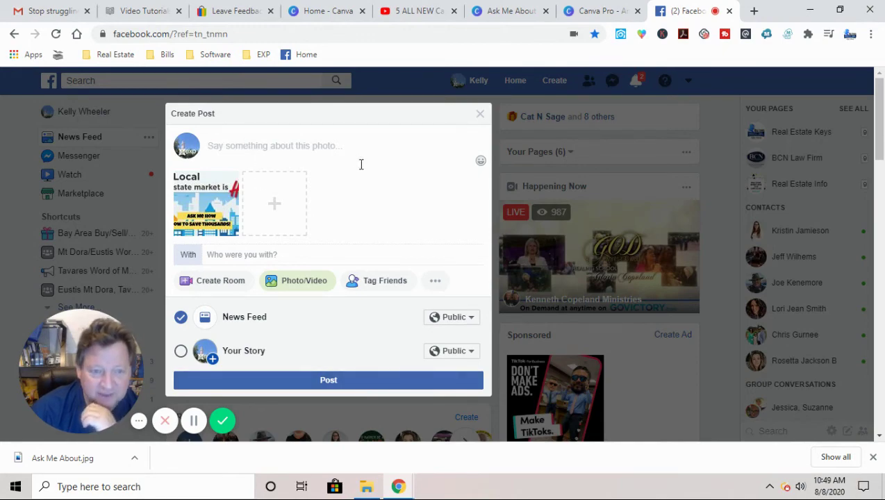
Publish the 'Ask Me About' image post to the News Feed, then delete it.
left_click(333, 386)
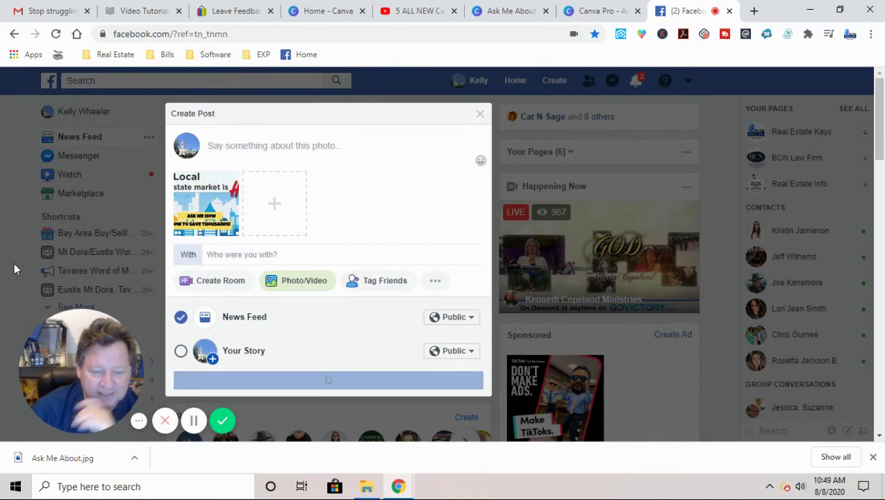
scroll(9, 256, "down", 4)
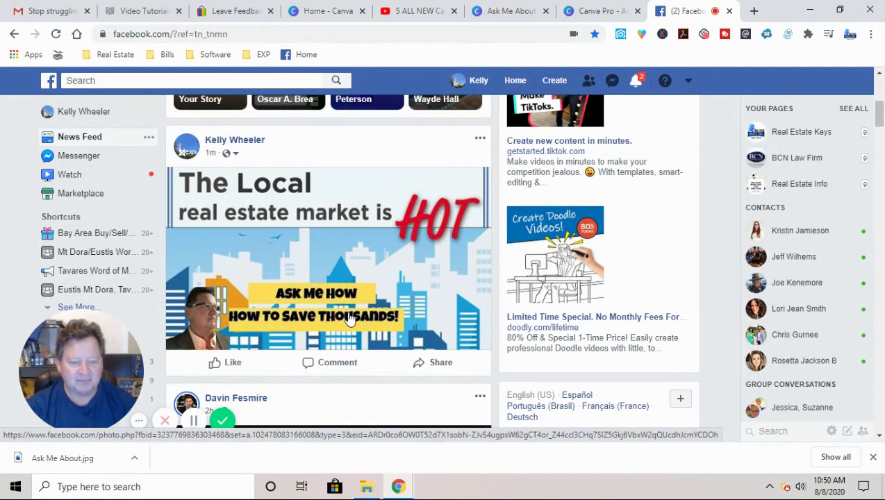
left_click(480, 138)
left_click(380, 183)
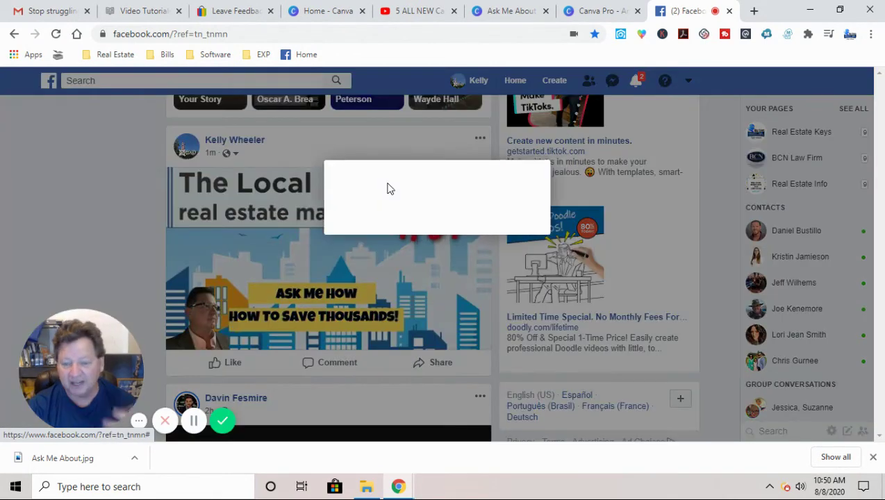
left_click(558, 243)
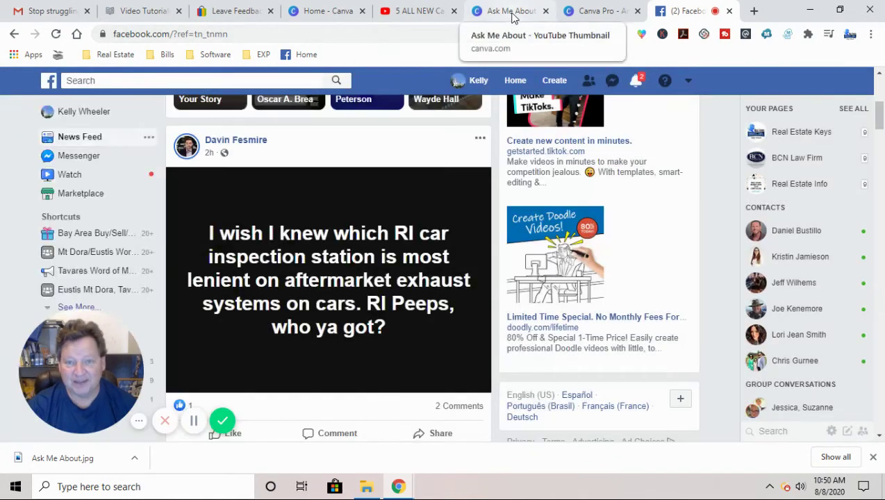
Glance at the Canva Pro page, then return to the 'Ask Me About' design tab.
left_click(512, 11)
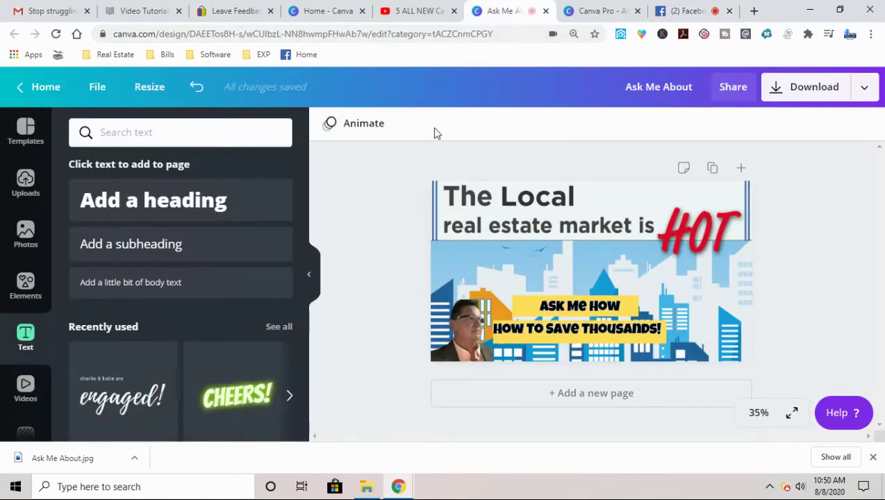
left_click(589, 10)
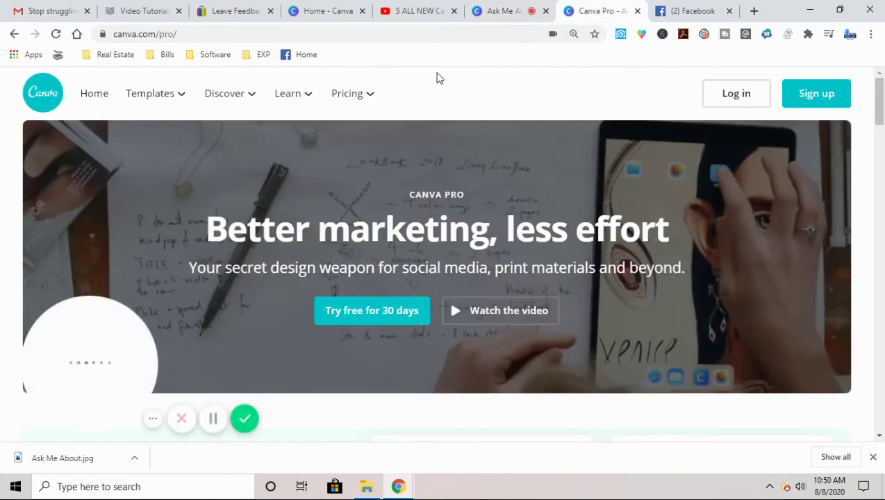
mouse_move(203, 115)
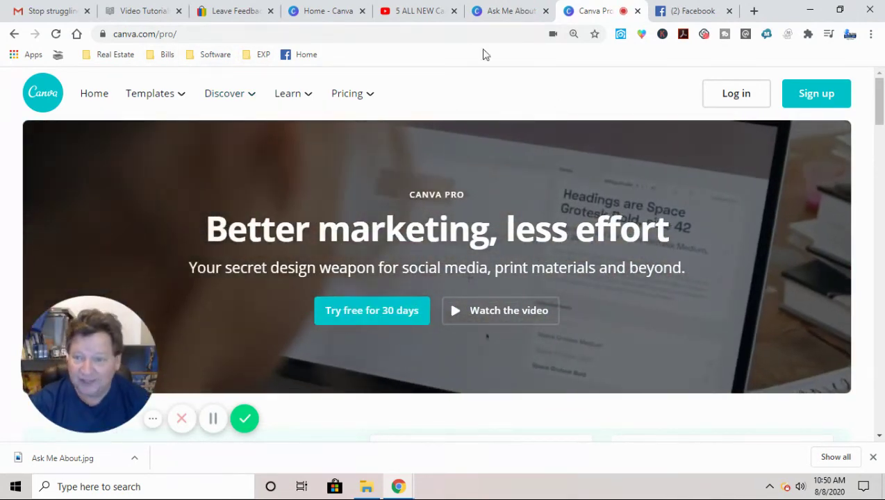
left_click(508, 12)
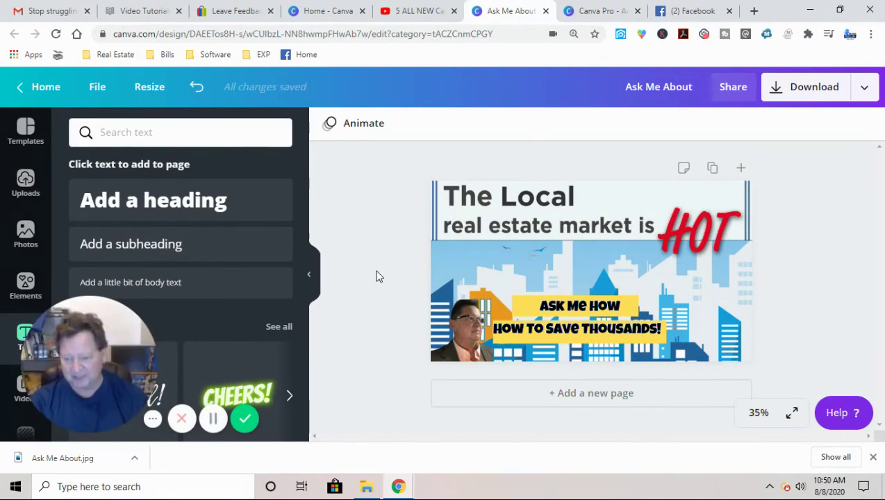